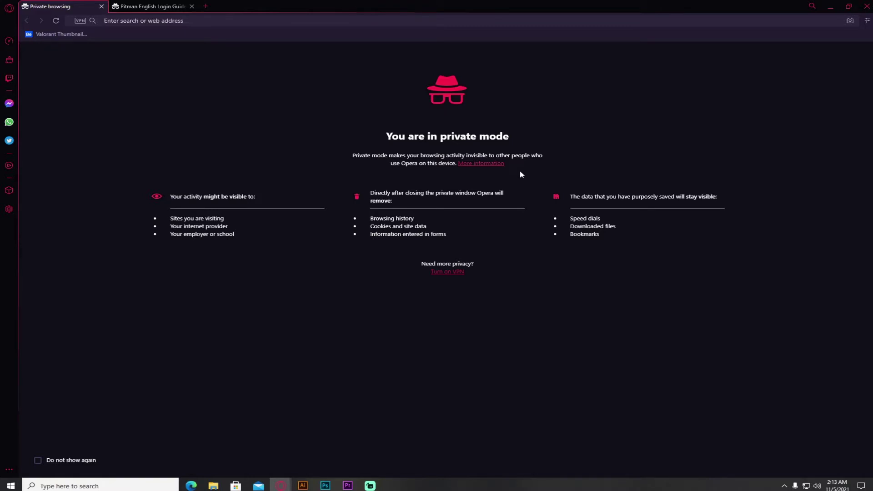
# Step: Enter my.pitman-training.com in Opera's address bar, correcting the typos, to load the Canvas login page
pyautogui.write('my')
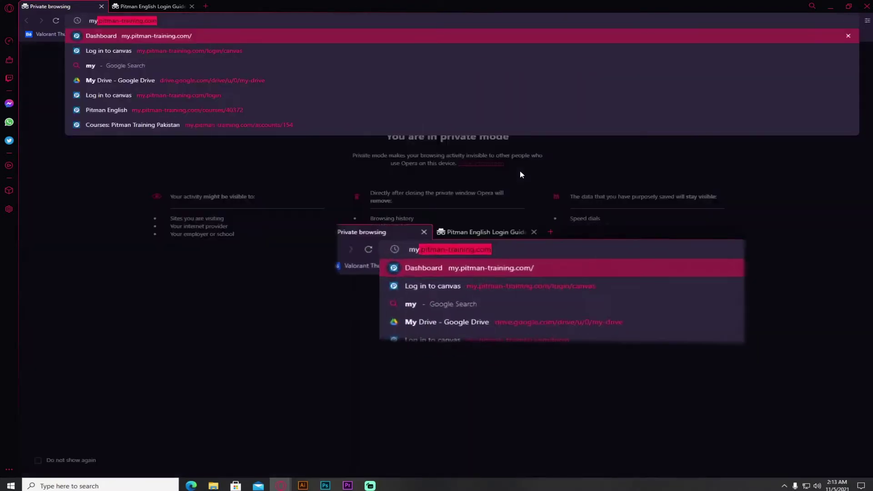
pyautogui.write('.pita')
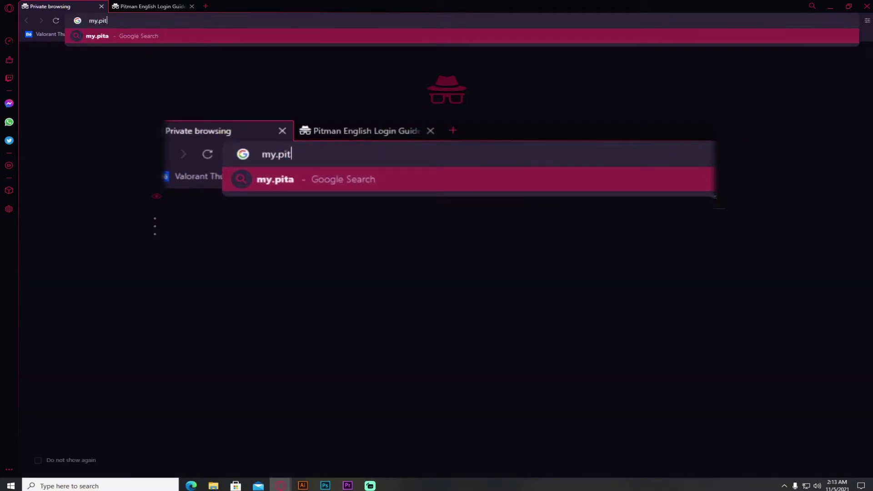
pyautogui.press('BackSpace')
pyautogui.write('man')
pyautogui.write('-traiing')
pyautogui.press('BackSpace')
pyautogui.press('BackSpace')
pyautogui.press('BackSpace')
pyautogui.write('nun')
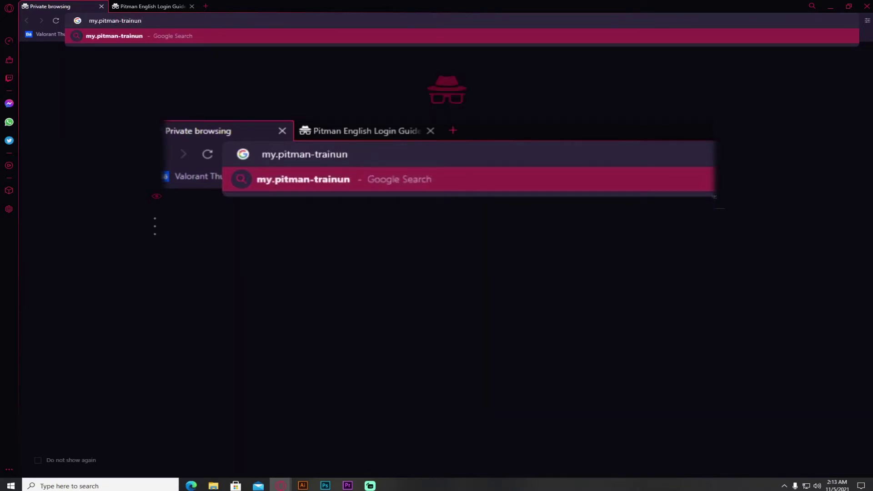
pyautogui.press('BackSpace')
pyautogui.press('BackSpace')
pyautogui.write('ing.')
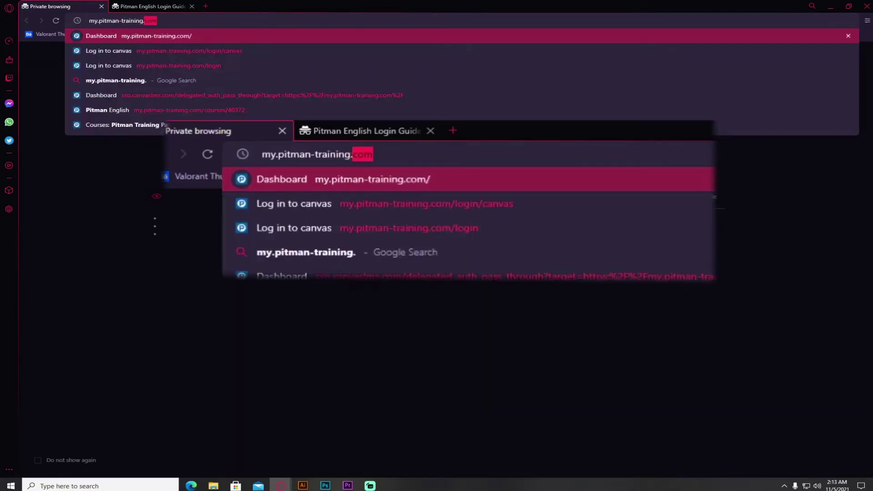
pyautogui.write('com')
pyautogui.press('Return')
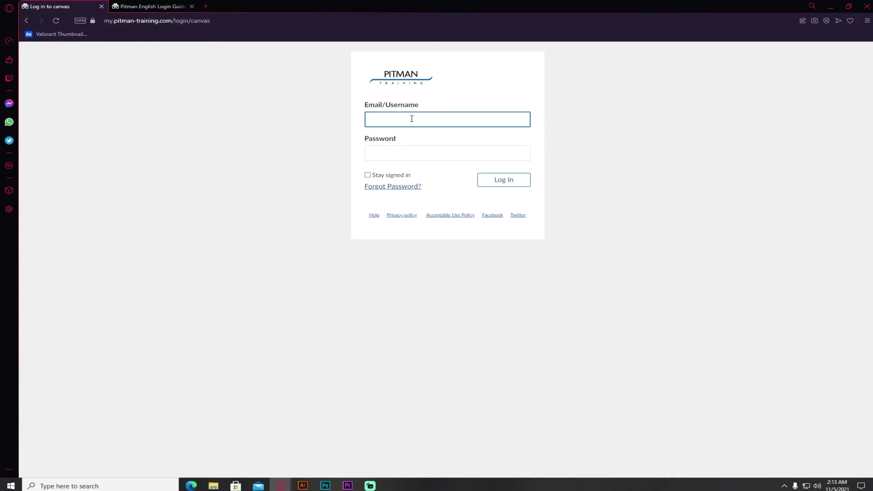
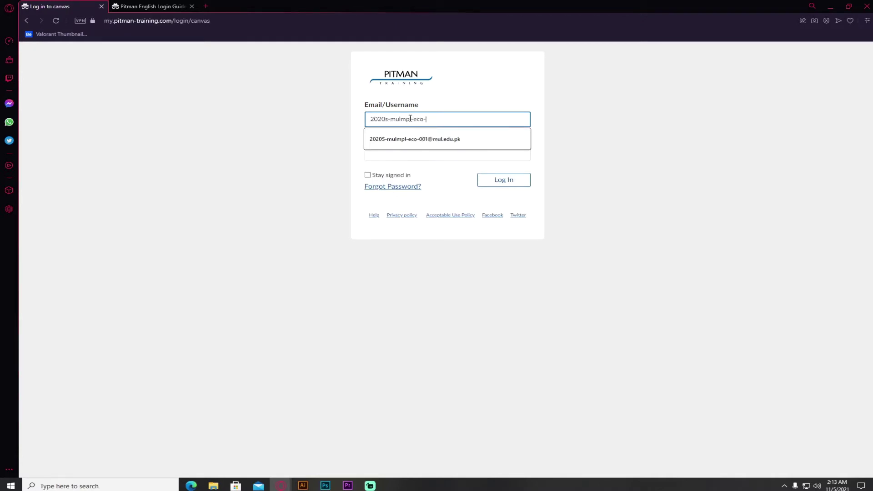
# Step: Sign in to myPitman with the student's e-mail address and account password
pyautogui.press('Tab')
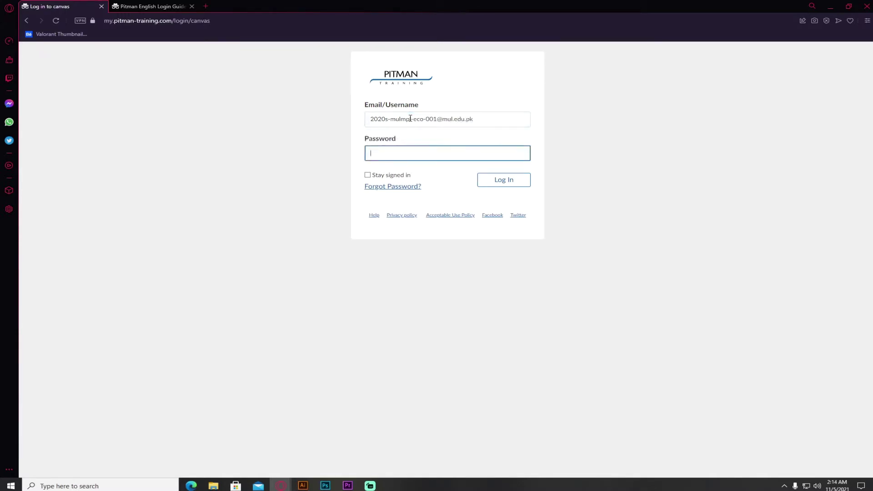
pyautogui.write('**************')
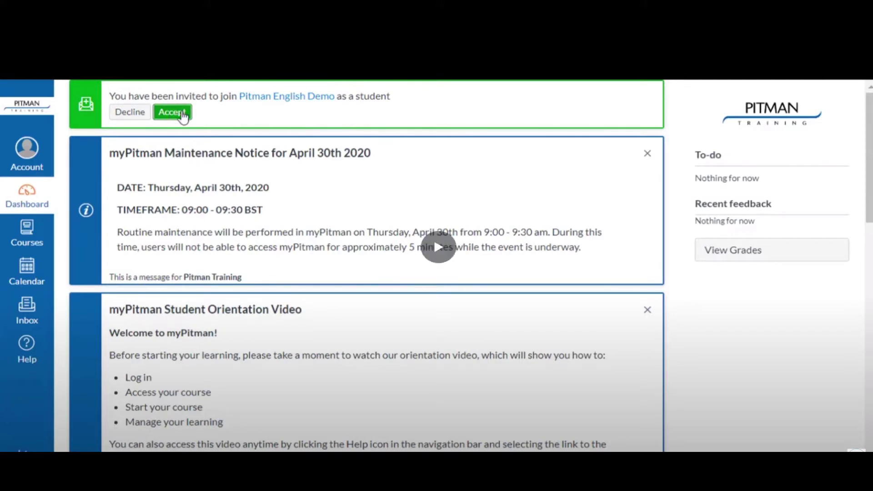
# Step: Accept the Pitman English Demo invitation and open the Pitman English Demo course
pyautogui.click(26, 233)
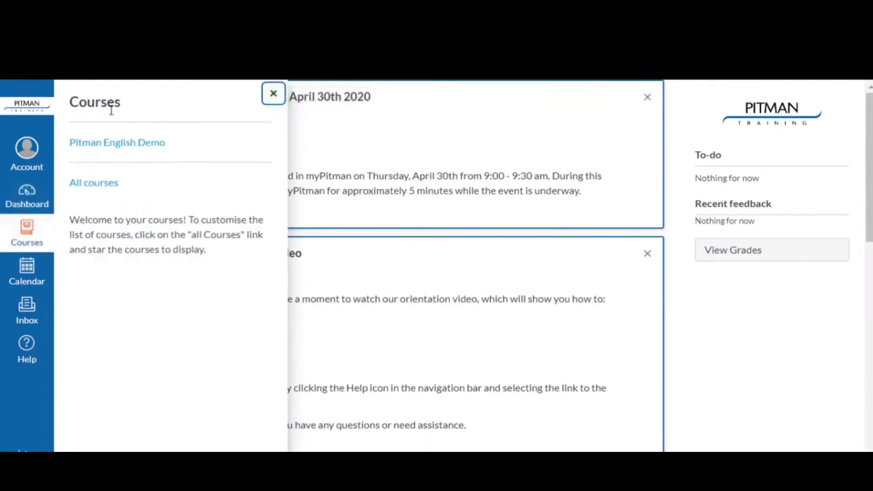
pyautogui.click(120, 144)
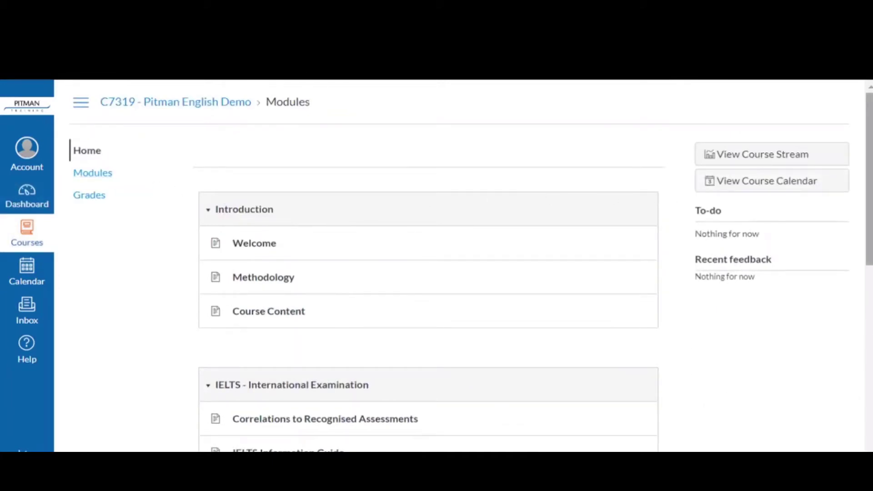
pyautogui.scroll(-1, 428, 254)
pyautogui.scroll(-1, 427, 255)
pyautogui.scroll(-1, 427, 255)
pyautogui.scroll(-1, 428, 255)
pyautogui.scroll(-1, 428, 255)
pyautogui.scroll(-1, 428, 255)
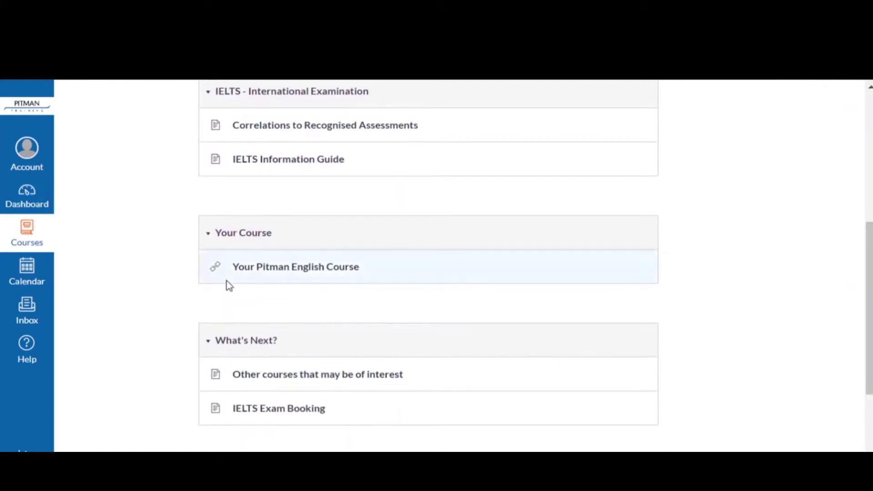
# Step: Load Your Pitman English Course in a new window
pyautogui.click(255, 269)
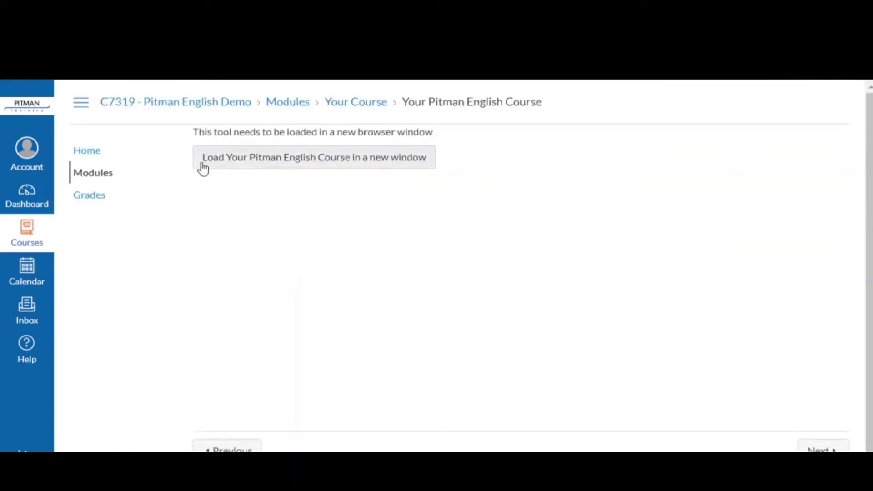
pyautogui.click(329, 168)
pyautogui.click(417, 290)
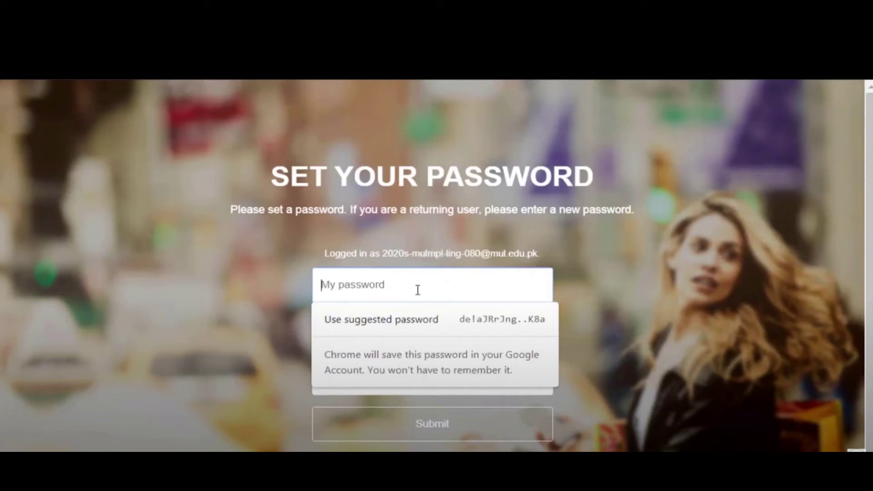
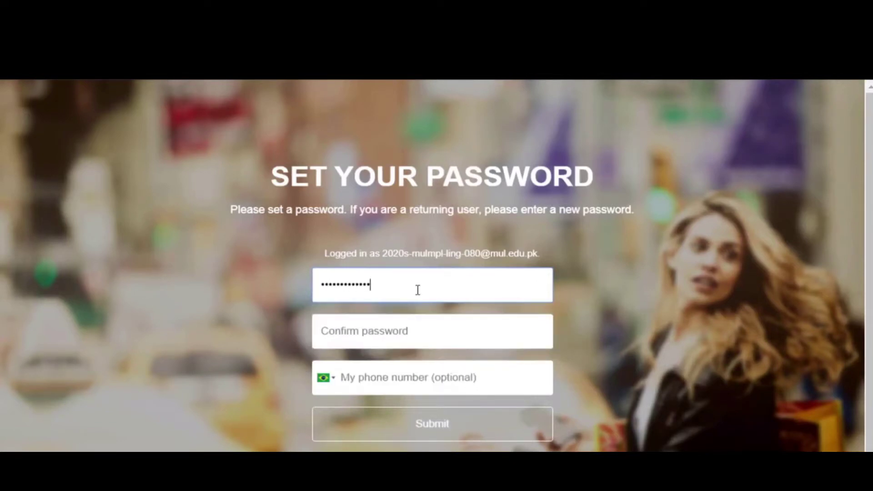
# Step: Enter a new password, confirm it in Confirm password, and submit
pyautogui.press('Tab')
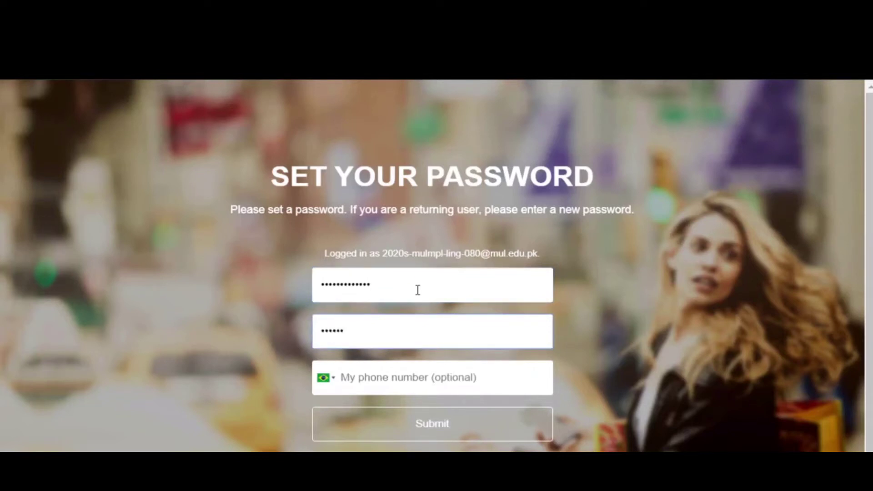
pyautogui.scroll(-1, 407, 325)
pyautogui.click(432, 423)
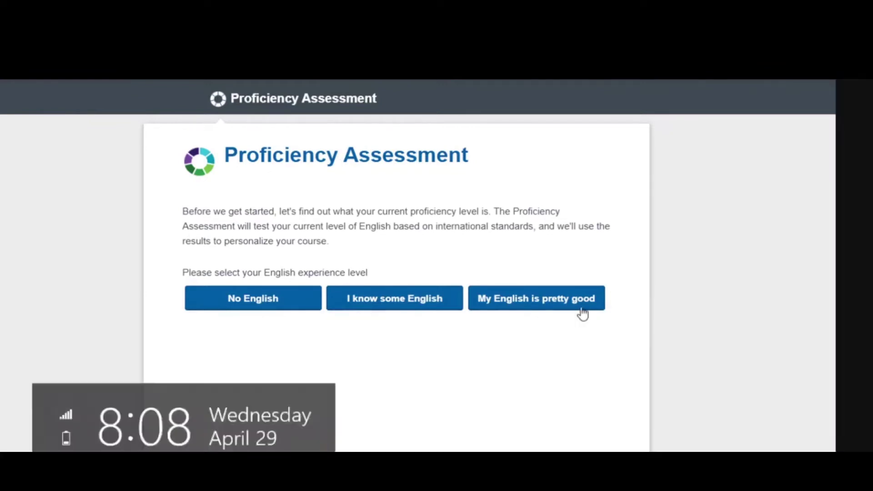
# Step: Pick an English experience level, such as 'My English is pretty good'
pyautogui.click(488, 367)
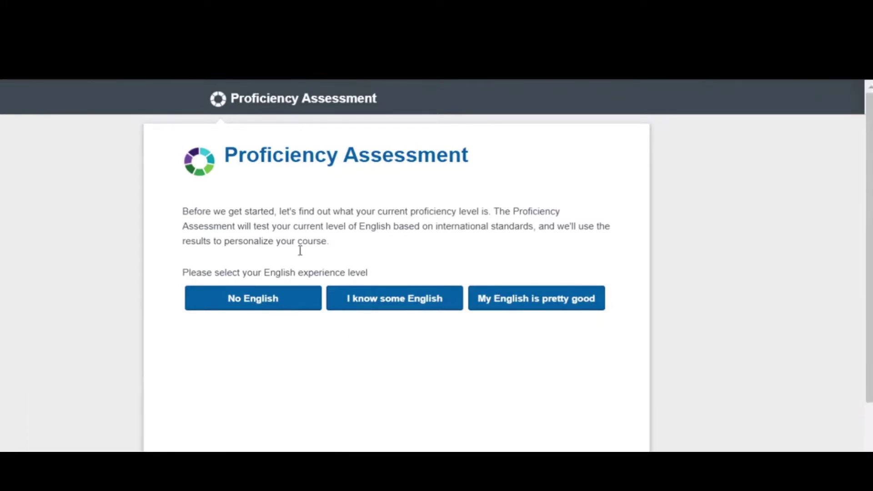
pyautogui.click(349, 275)
pyautogui.click(409, 302)
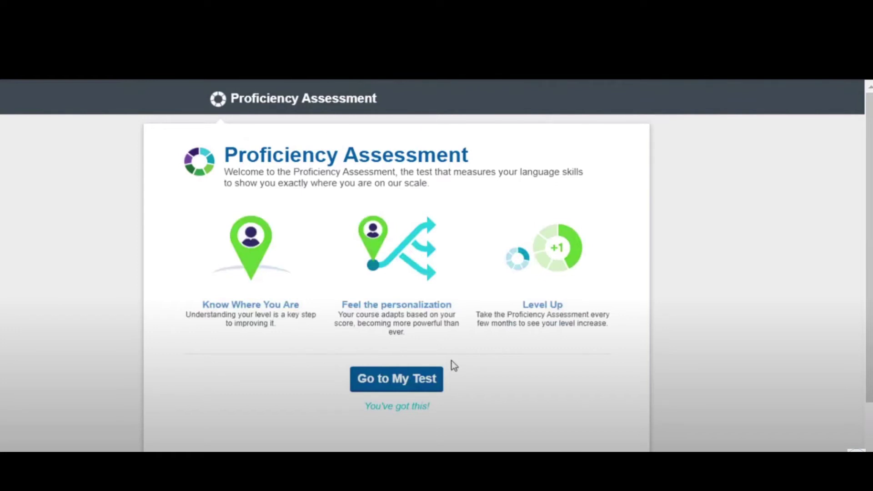
# Step: Go to My Test and choose Test My Level! to reach the Grammar Activity
pyautogui.click(67, 438)
pyautogui.click(67, 438)
pyautogui.click(400, 379)
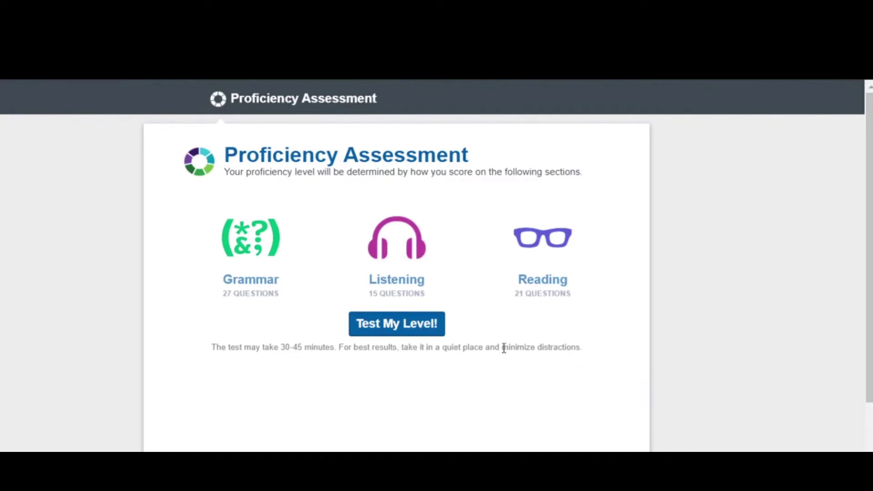
pyautogui.click(415, 333)
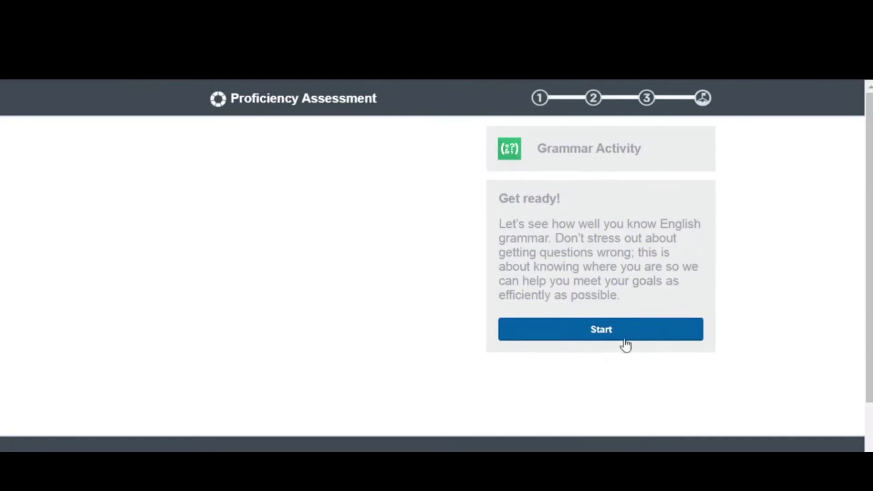
# Step: Finish the assessment by answering the last reading question with 'losing', scoring Intermediate 855/1680
pyautogui.click(597, 337)
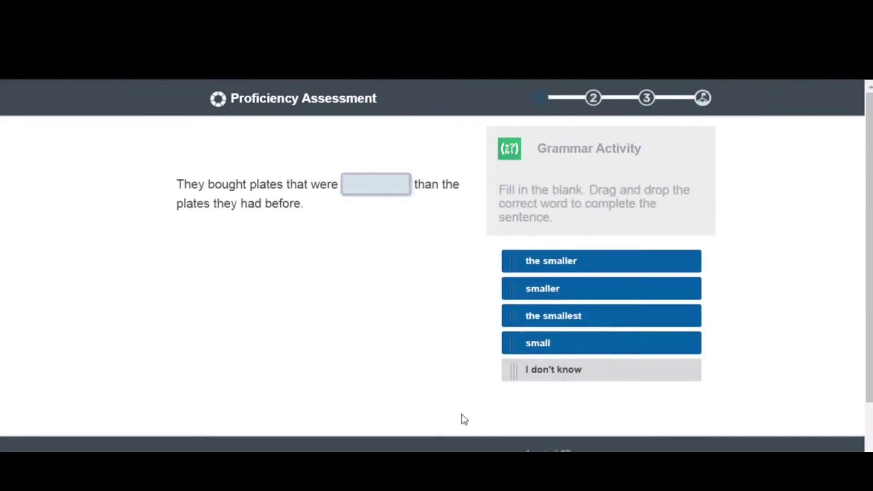
pyautogui.click(394, 250)
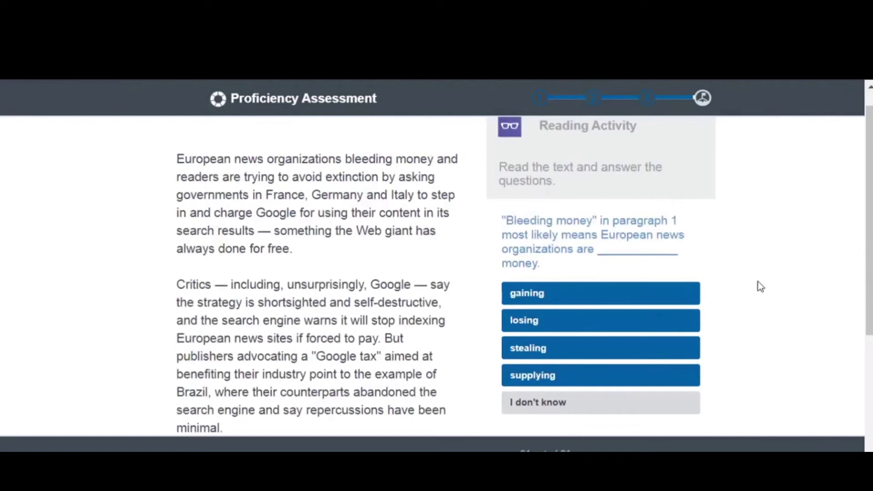
pyautogui.click(670, 327)
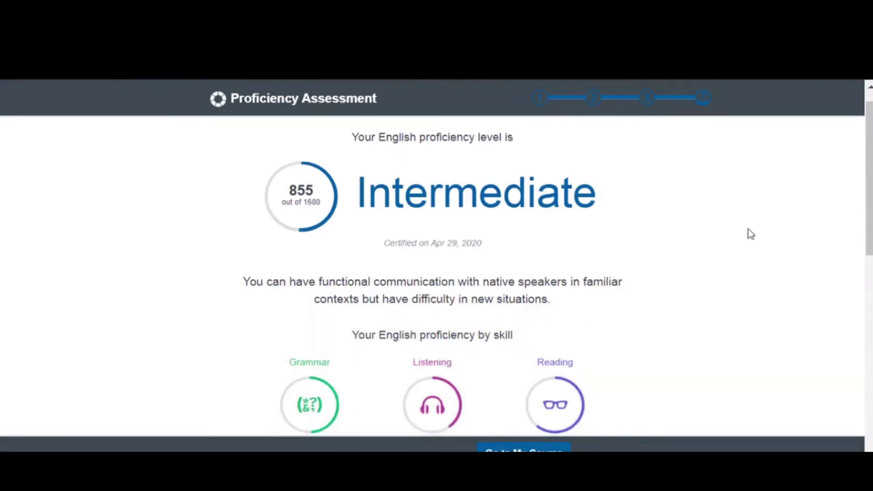
# Step: Review the results, score chart and level table, then choose Go to My Course
pyautogui.moveTo(869, 178); pyautogui.dragTo(869, 283)
pyautogui.scroll(2, 437, 272)
pyautogui.scroll(-3, 436, 272)
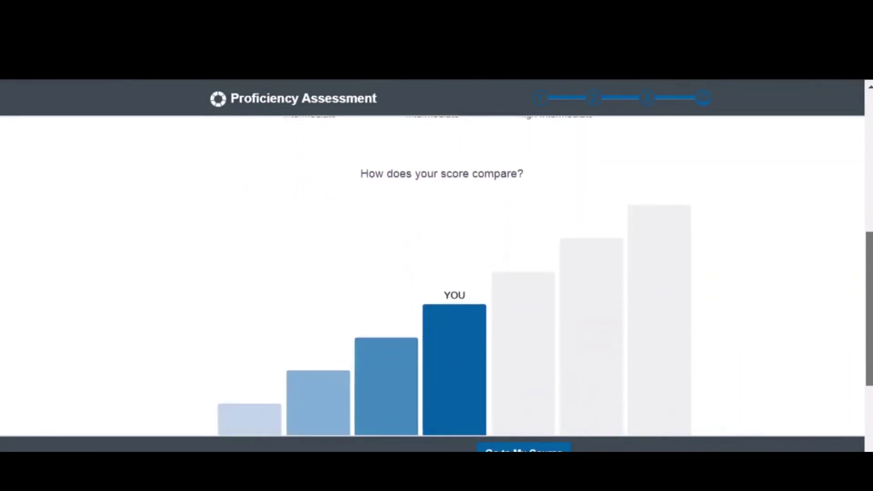
pyautogui.scroll(-2, 437, 273)
pyautogui.scroll(-2, 436, 273)
pyautogui.scroll(-1, 436, 273)
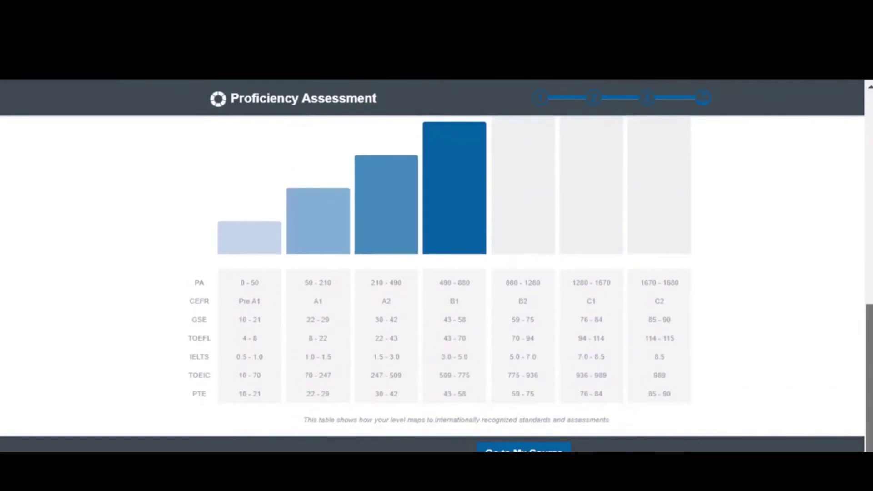
pyautogui.scroll(4, 436, 273)
pyautogui.scroll(3, 436, 273)
pyautogui.scroll(2, 436, 273)
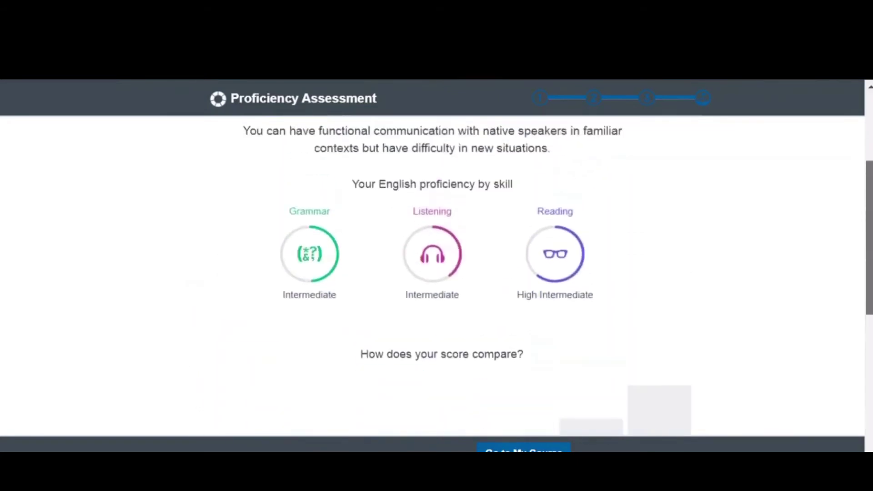
pyautogui.scroll(3, 437, 273)
pyautogui.scroll(1, 436, 273)
pyautogui.scroll(1, 436, 272)
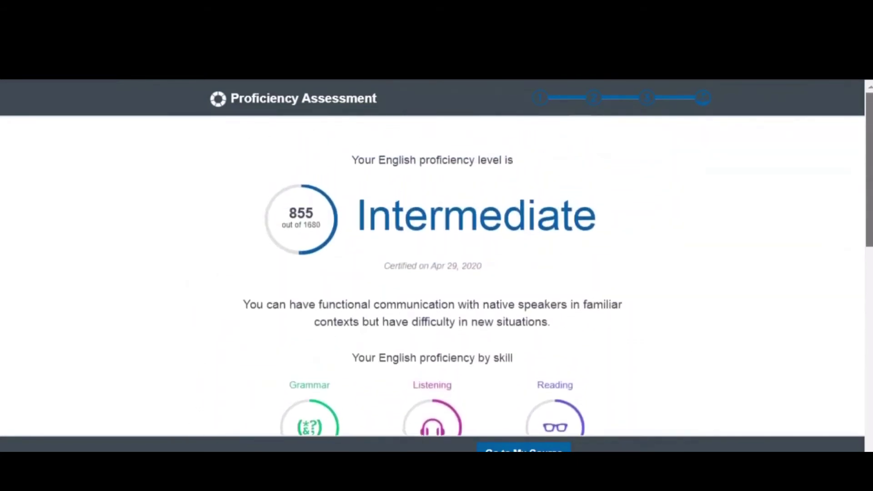
pyautogui.scroll(-2, 437, 272)
pyautogui.scroll(1, 437, 273)
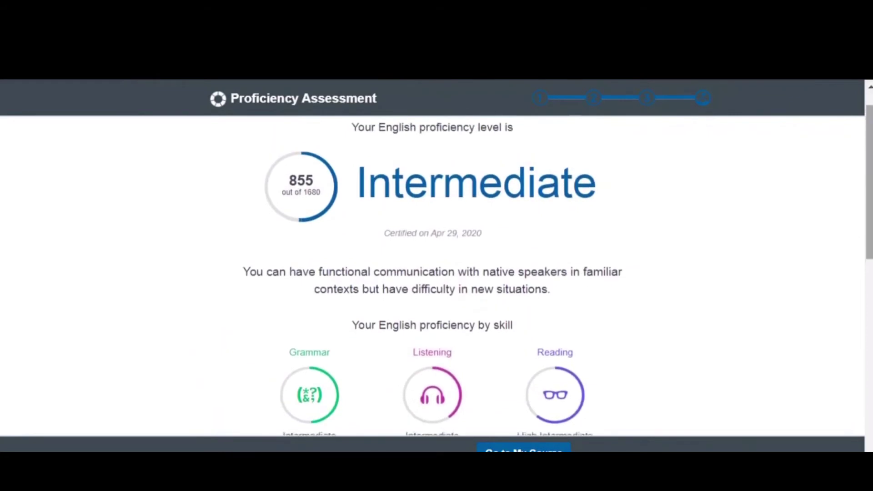
pyautogui.click(526, 448)
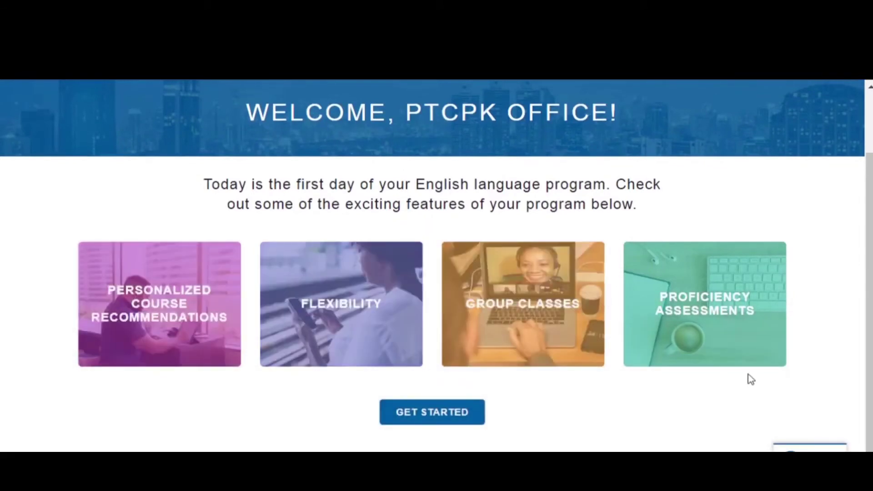
# Step: Start the setup, choosing Pakistan as country and 26-29 as age range
pyautogui.click(433, 426)
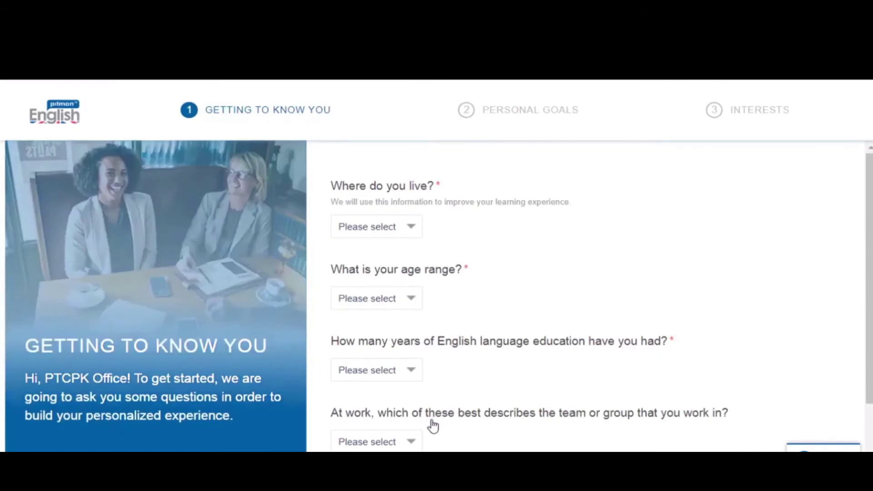
pyautogui.click(385, 227)
pyautogui.write('p')
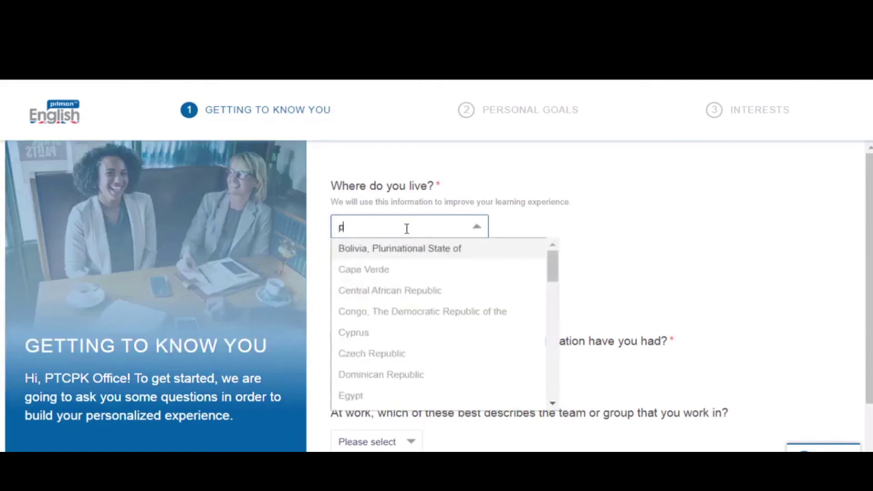
pyautogui.write('ak')
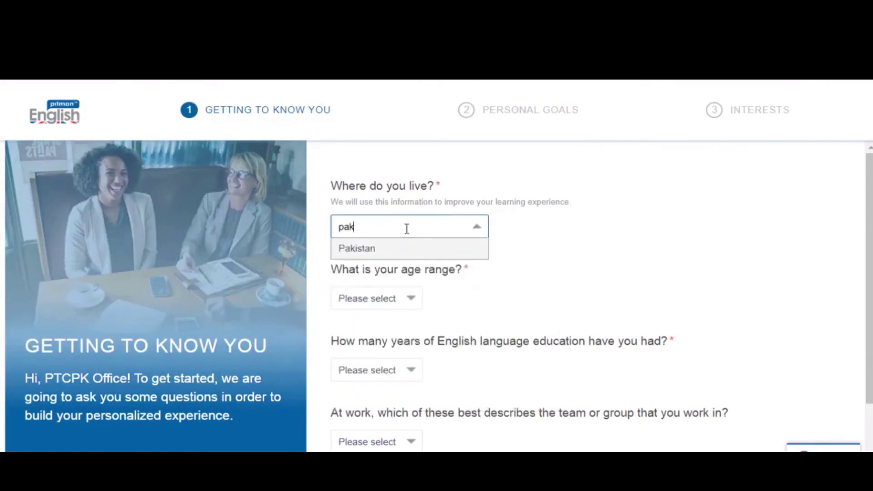
pyautogui.click(407, 248)
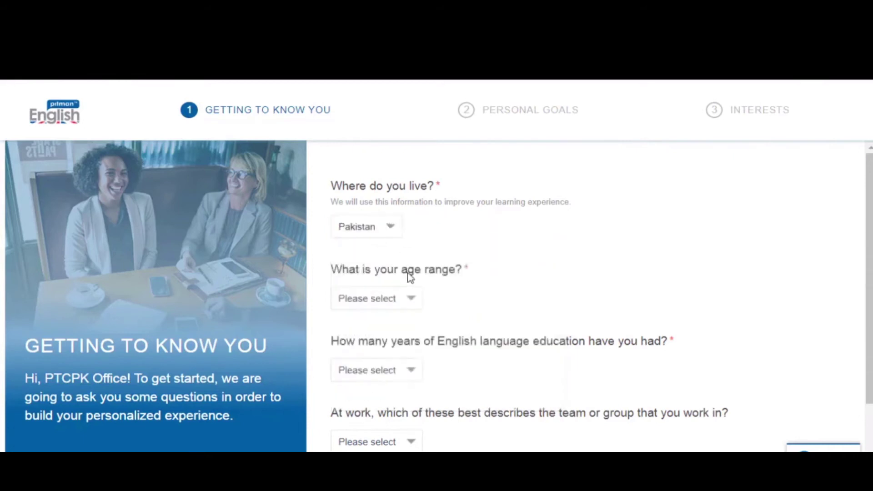
pyautogui.click(418, 299)
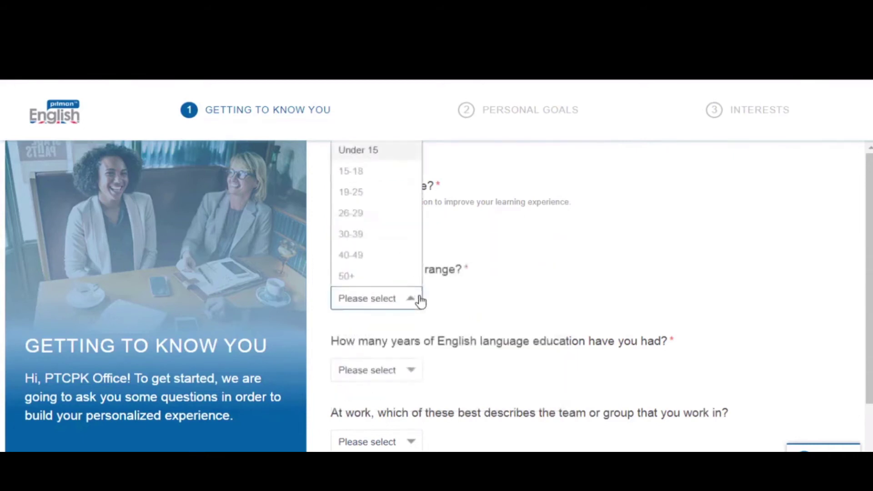
pyautogui.click(383, 214)
# Step: Choose 5+ years of English education and Education as the work team, then continue
pyautogui.click(410, 368)
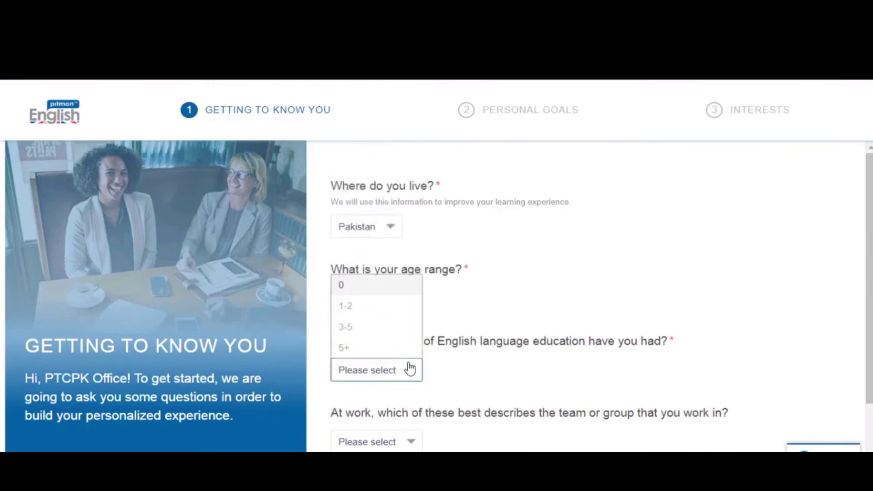
pyautogui.click(386, 351)
pyautogui.scroll(-3, 863, 330)
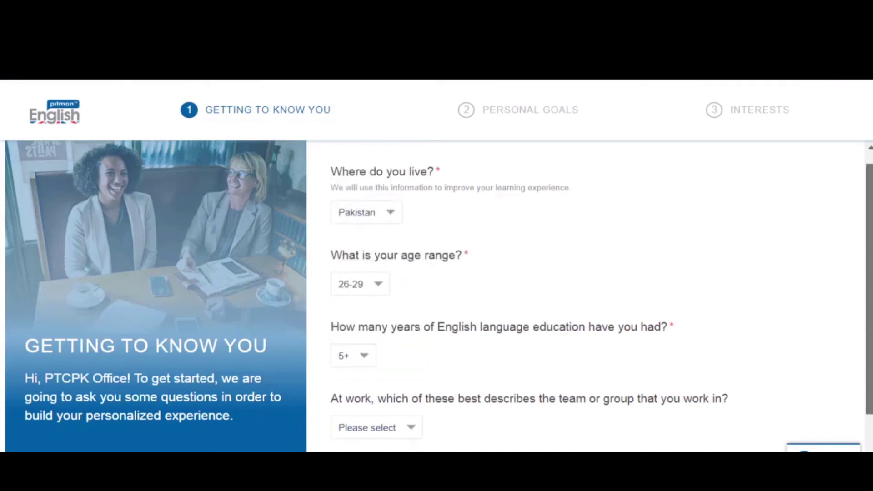
pyautogui.click(408, 369)
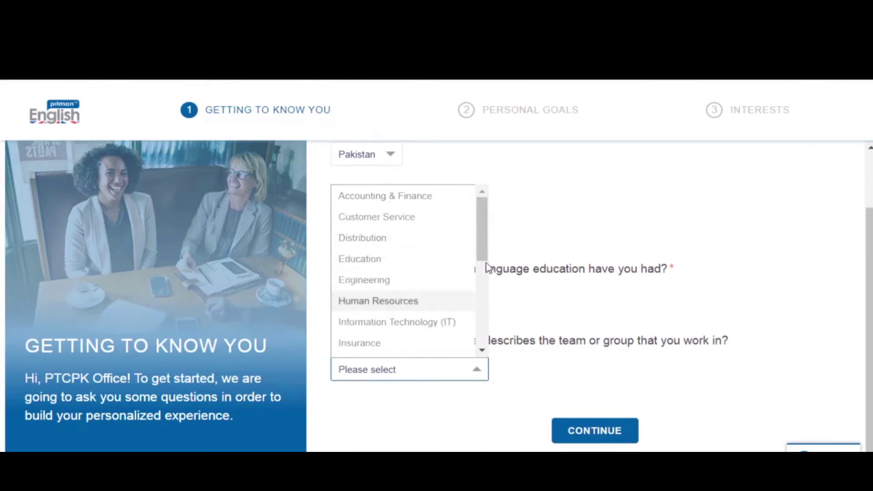
pyautogui.moveTo(483, 259); pyautogui.dragTo(485, 308)
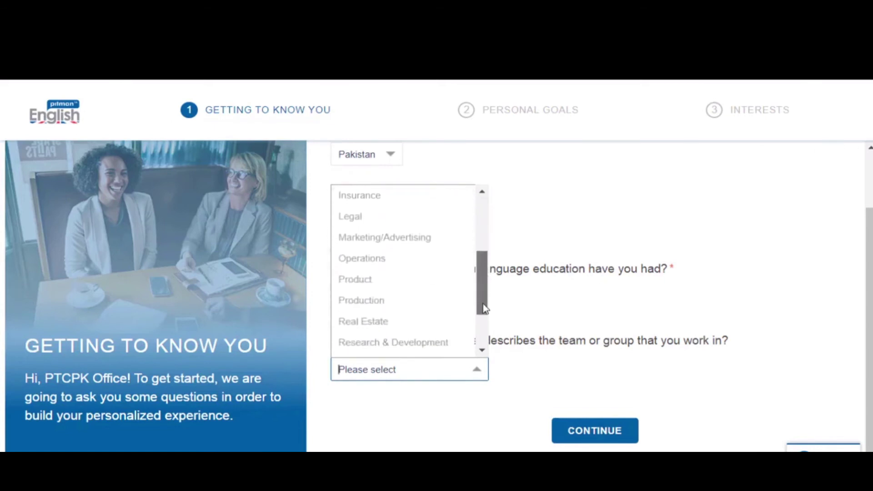
pyautogui.moveTo(484, 309)
pyautogui.mouseDown()
pyautogui.moveTo(483, 355)
pyautogui.moveTo(481, 250)
pyautogui.mouseUp()
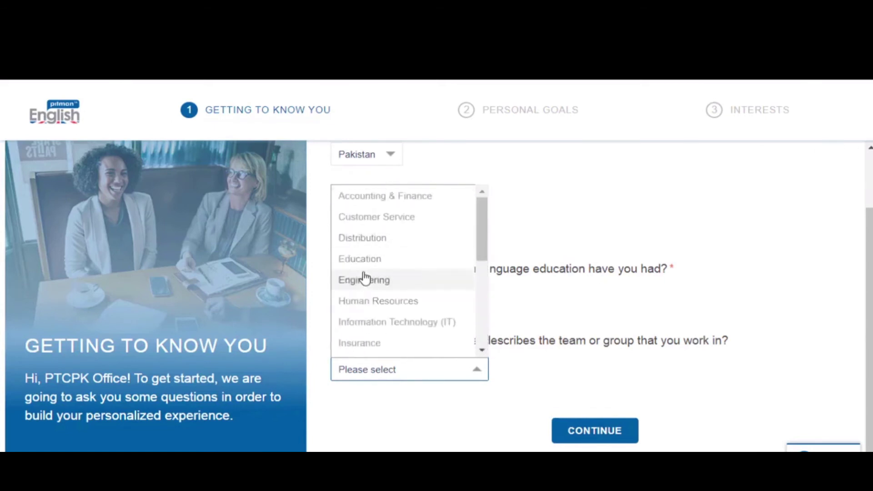
pyautogui.click(364, 263)
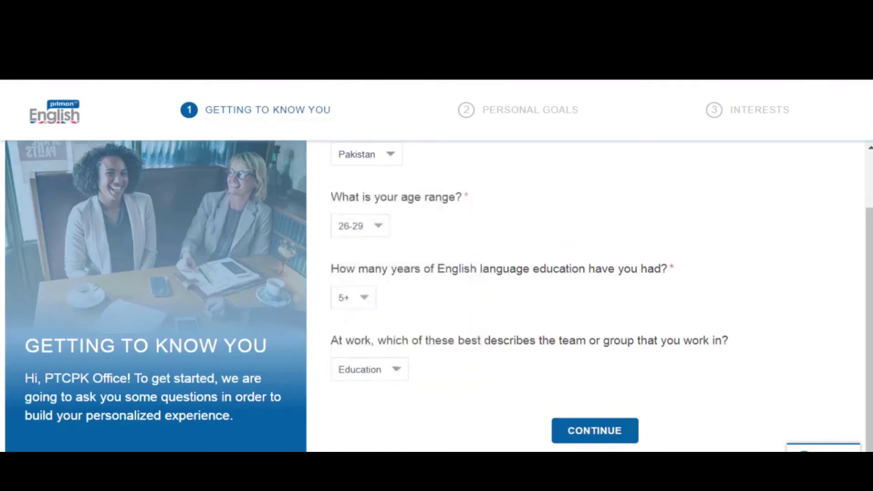
pyautogui.click(608, 431)
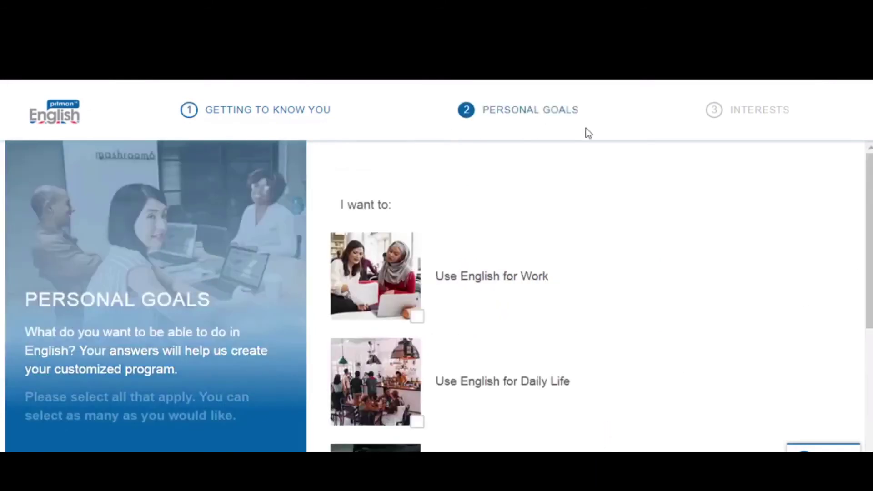
# Step: Check Use English for Daily Life with Explore my Interests, Navigate Schools & Education and Shop, then continue
pyautogui.scroll(-2, 635, 228)
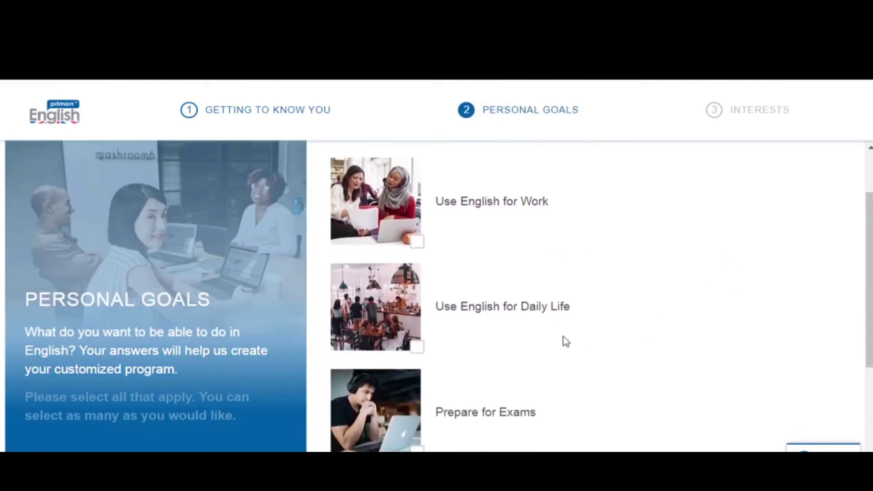
pyautogui.scroll(-2, 657, 359)
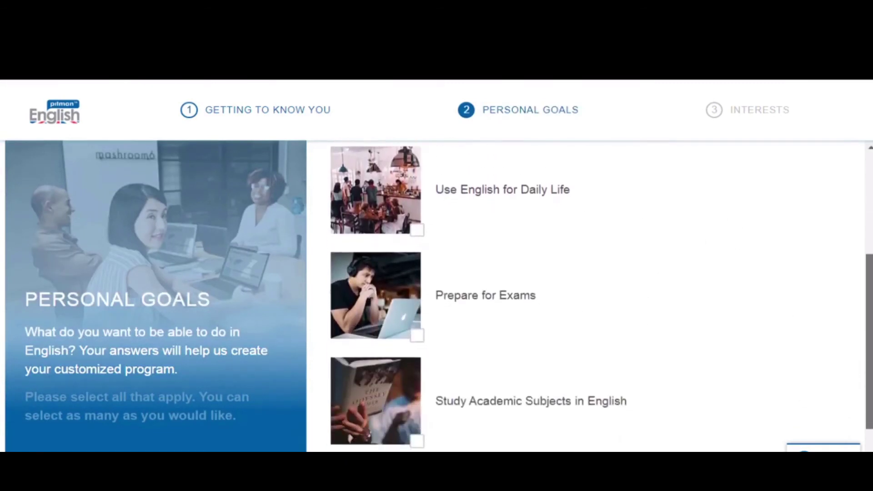
pyautogui.scroll(-1, 591, 296)
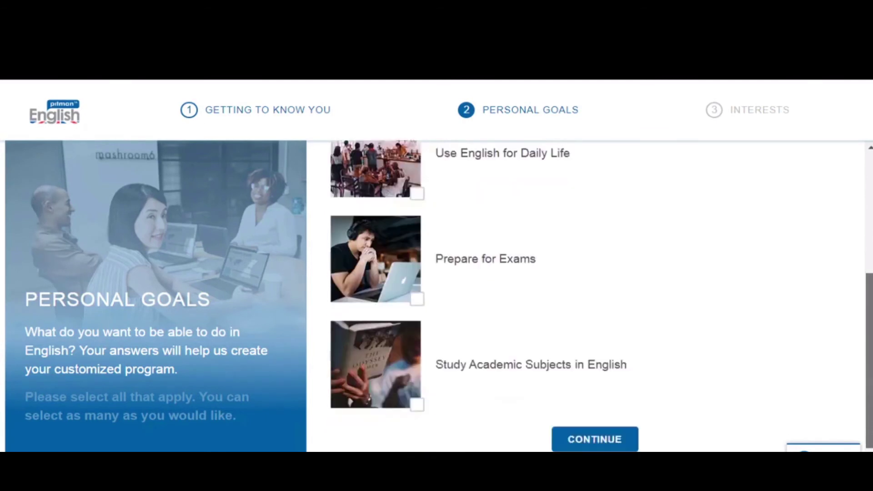
pyautogui.scroll(1, 483, 359)
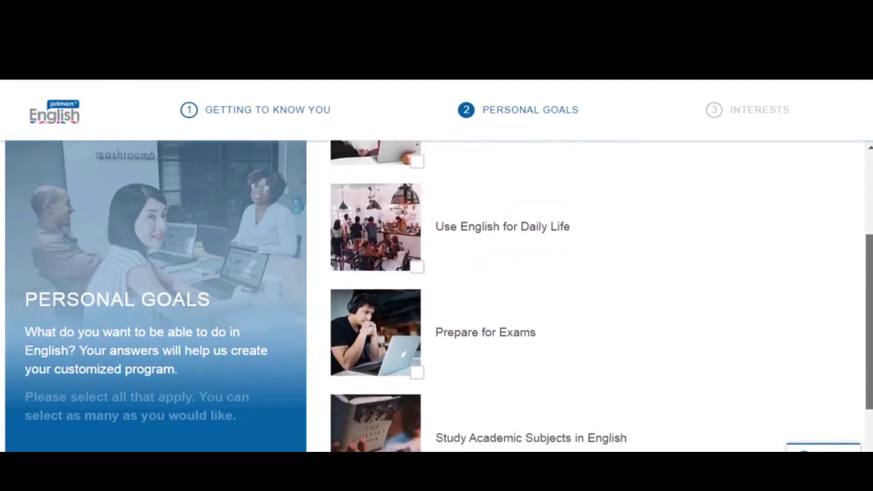
pyautogui.scroll(1, 483, 360)
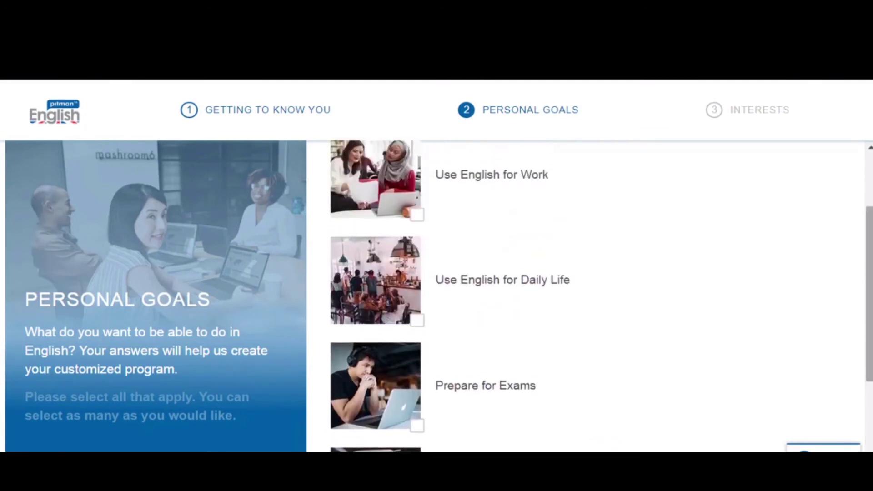
pyautogui.click(417, 321)
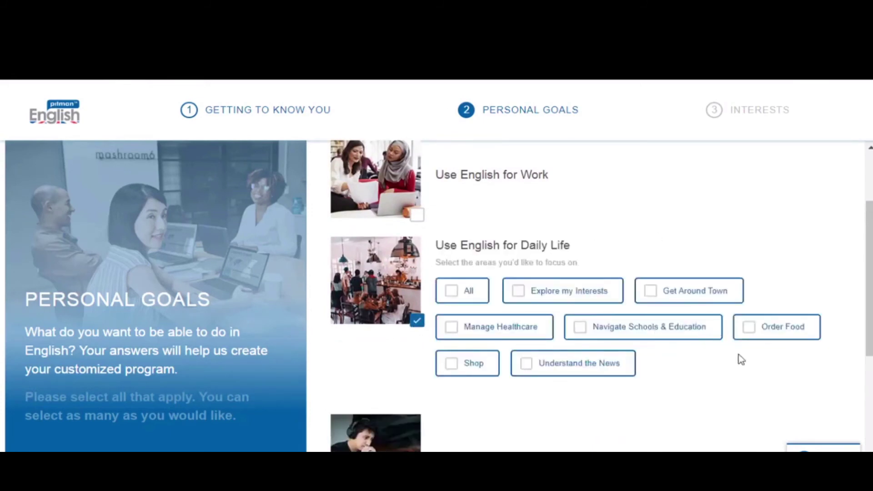
pyautogui.click(521, 296)
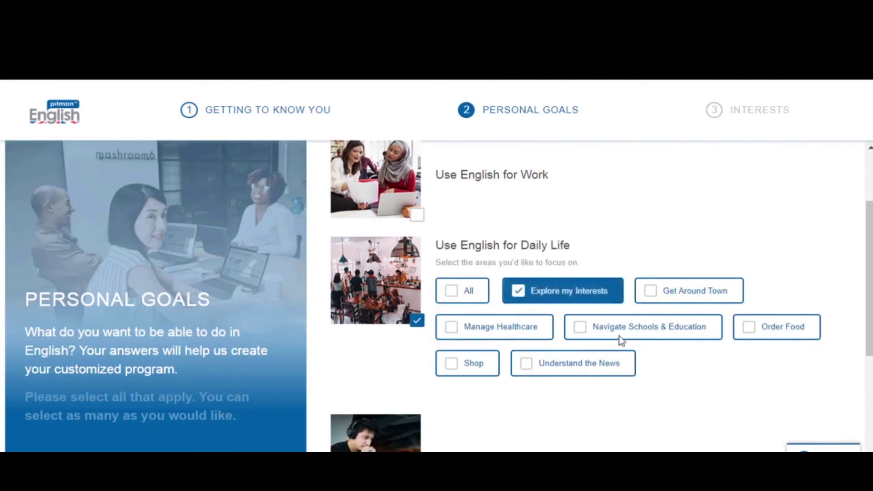
pyautogui.click(580, 332)
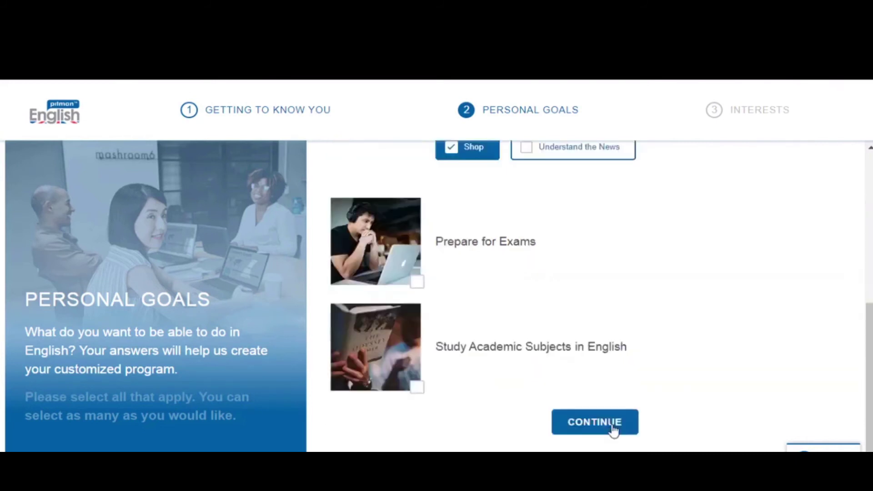
pyautogui.click(612, 430)
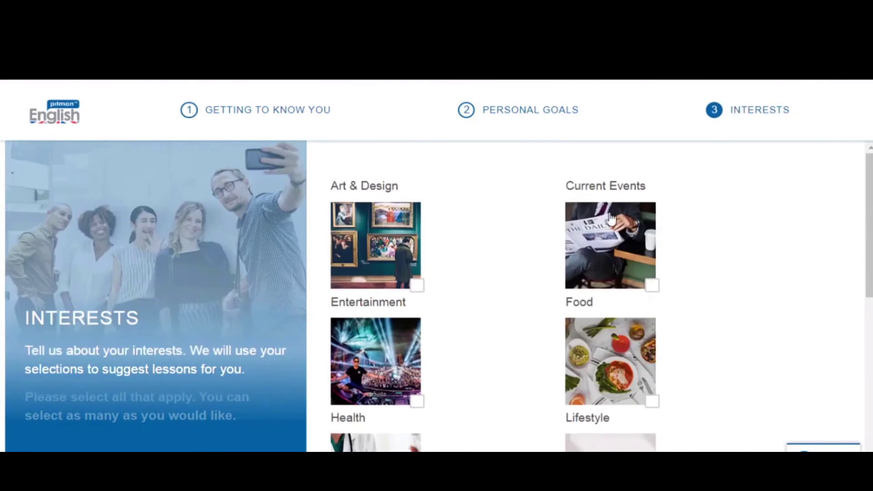
# Step: Tick Food with all its sub-topics, plus Lifestyle, as interests
pyautogui.moveTo(869, 225); pyautogui.dragTo(870, 385)
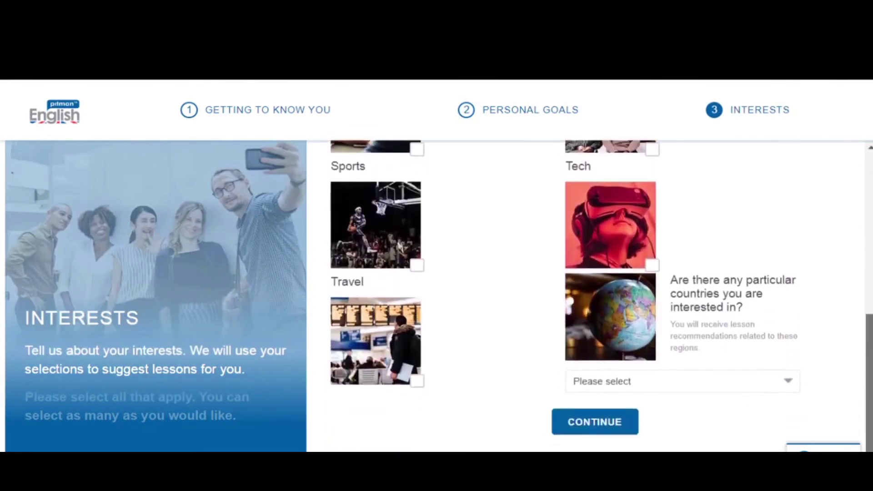
pyautogui.scroll(2, 600, 296)
pyautogui.scroll(1, 601, 295)
pyautogui.scroll(4, 600, 296)
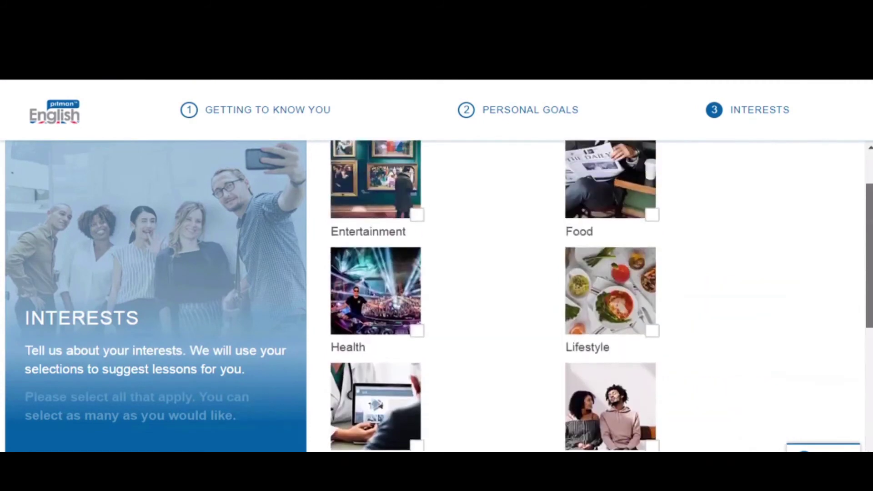
pyautogui.scroll(1, 600, 296)
pyautogui.scroll(-2, 601, 296)
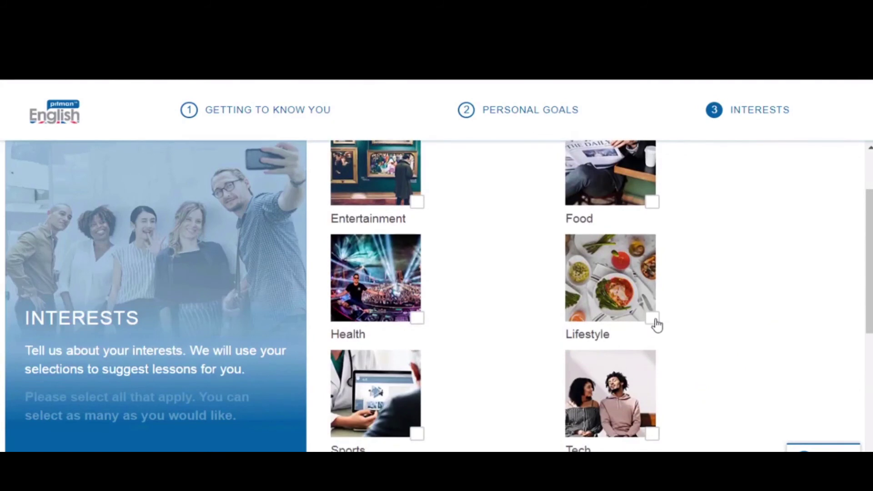
pyautogui.click(652, 317)
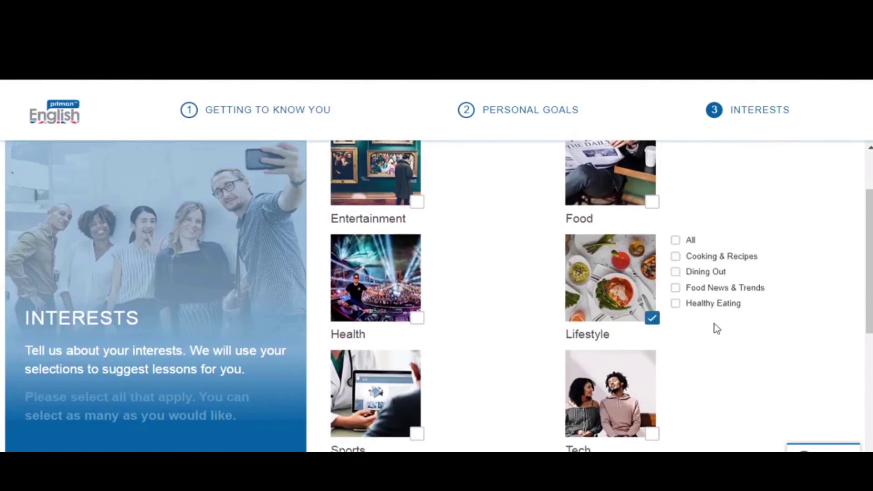
pyautogui.scroll(-1, 869, 273)
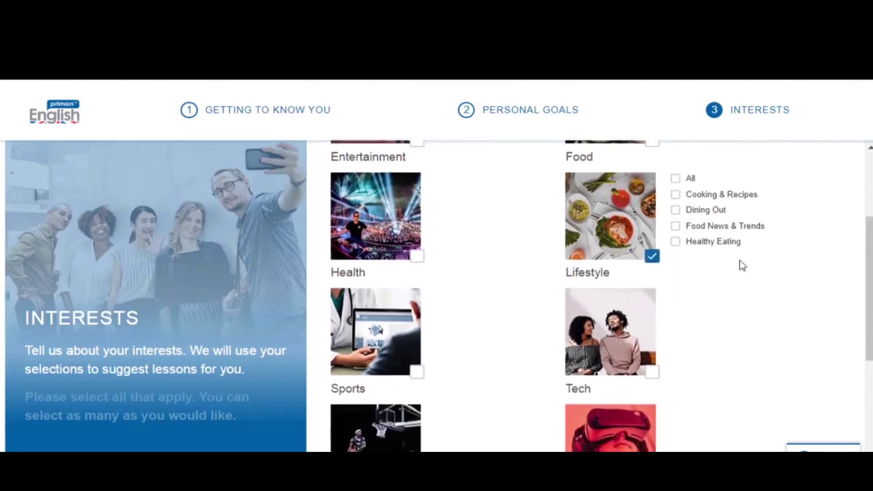
pyautogui.click(675, 178)
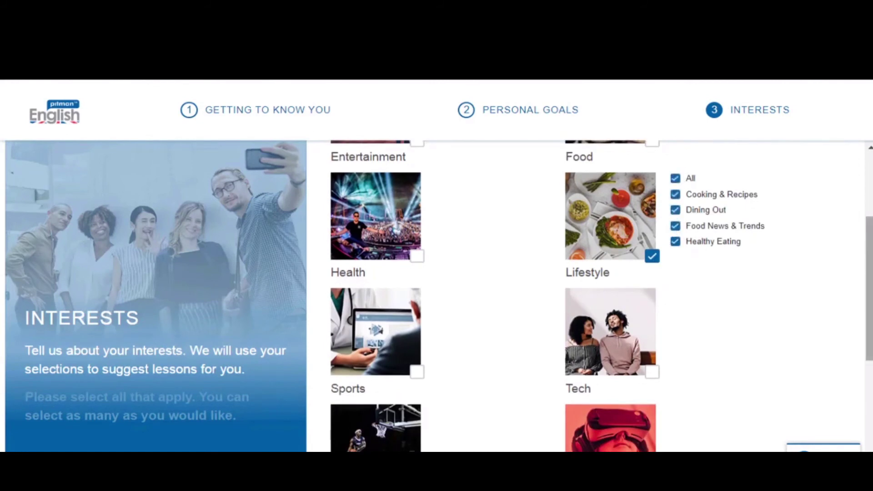
pyautogui.scroll(-3, 730, 312)
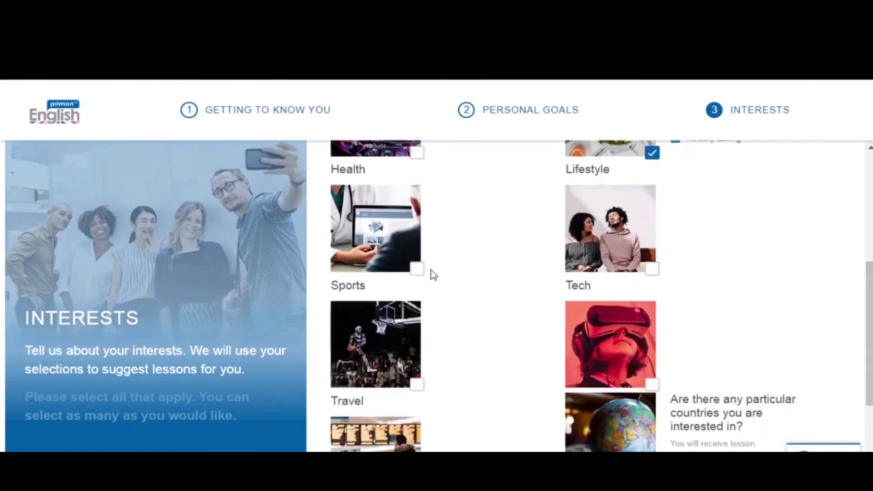
pyautogui.click(653, 268)
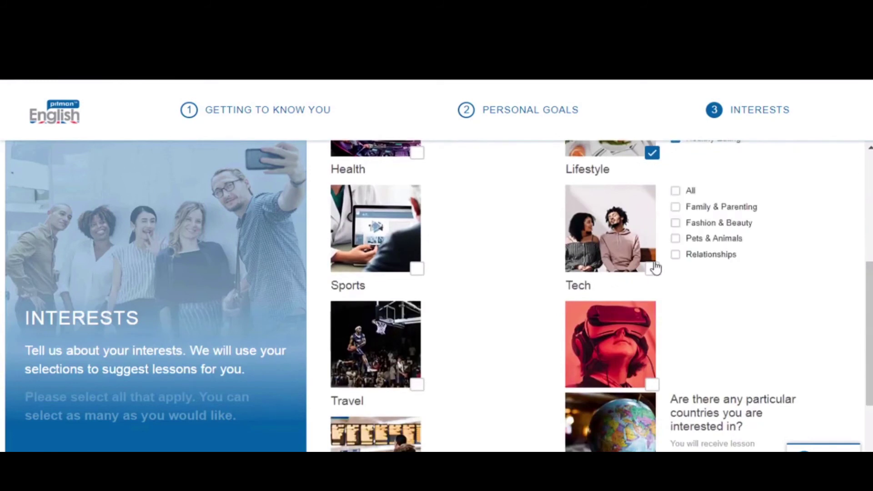
pyautogui.scroll(-3, 721, 273)
# Step: Choose Austria and United Kingdom as countries and submit the interests
pyautogui.click(705, 388)
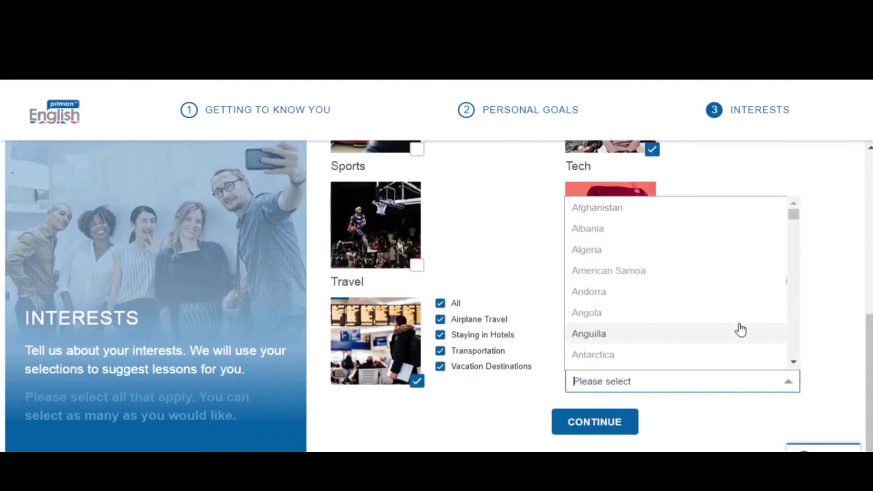
pyautogui.scroll(-3, 741, 330)
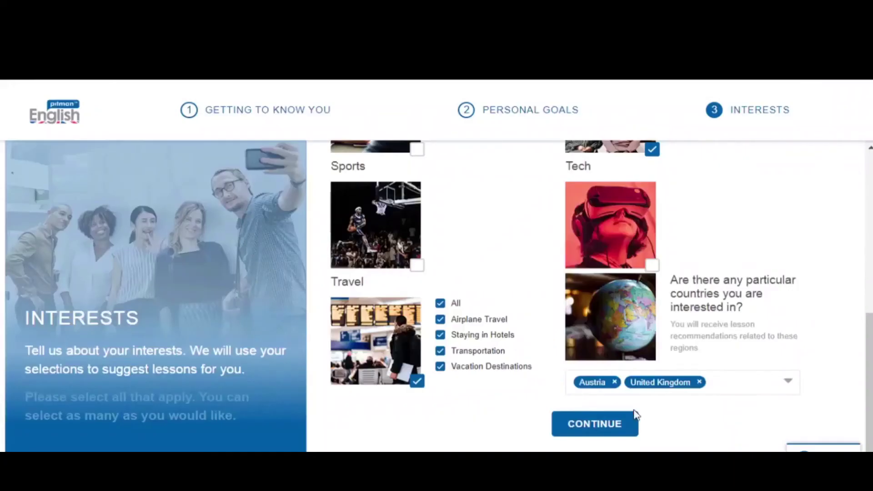
pyautogui.click(587, 423)
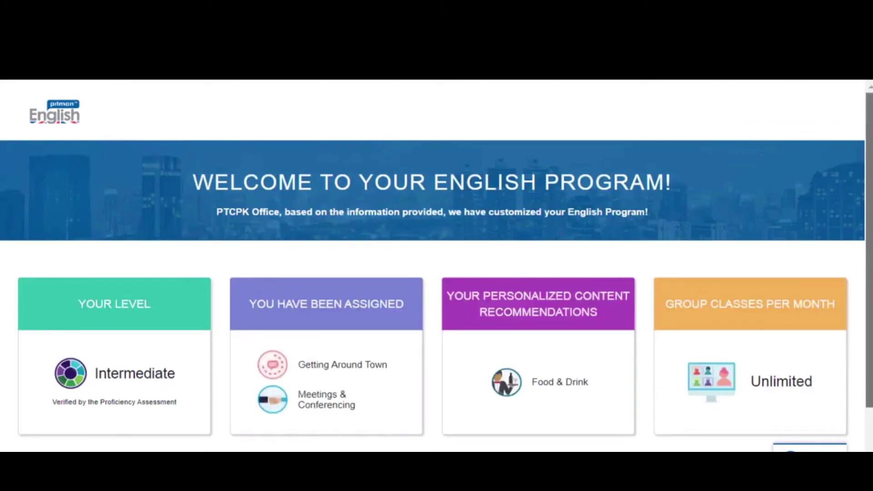
# Step: Start the personalized Intermediate program to reach the My Units dashboard
pyautogui.scroll(-3, 868, 250)
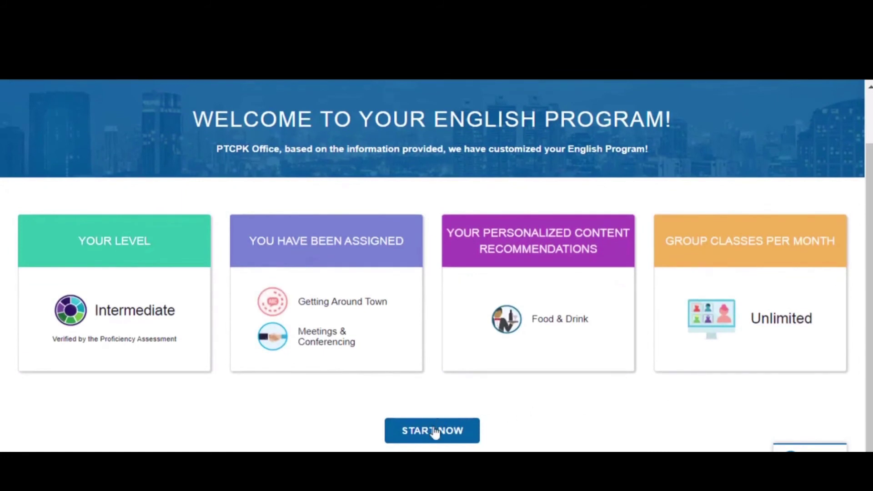
pyautogui.click(435, 432)
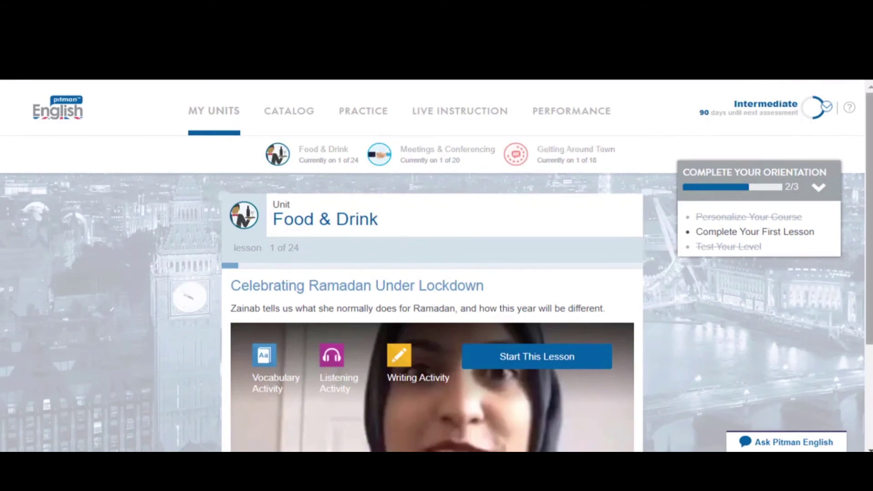
pyautogui.scroll(-3, 399, 224)
pyautogui.scroll(-2, 432, 266)
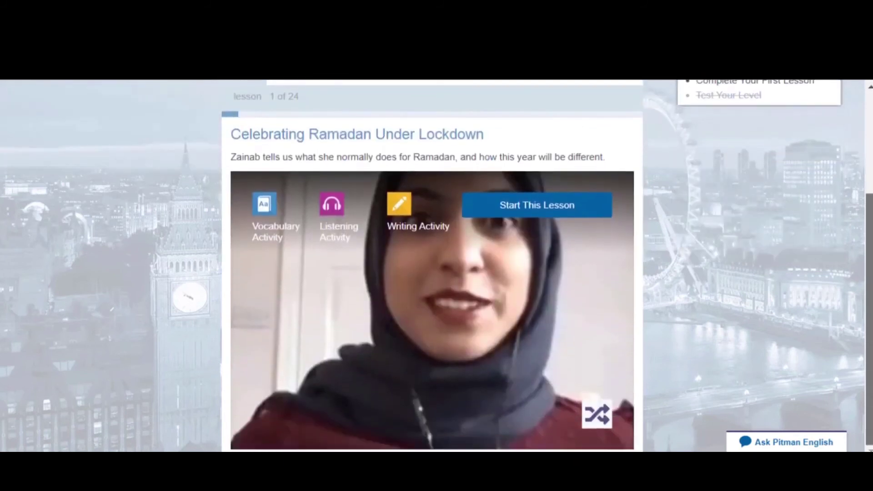
pyautogui.scroll(5, 432, 266)
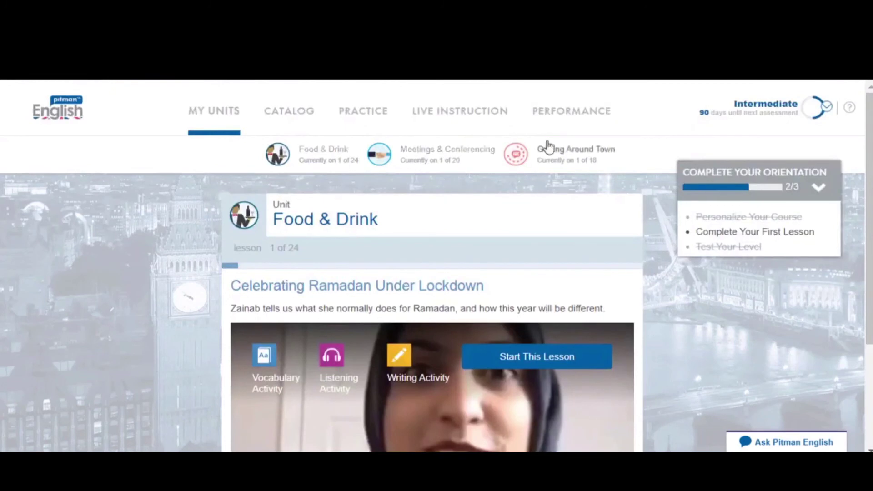
pyautogui.click(297, 119)
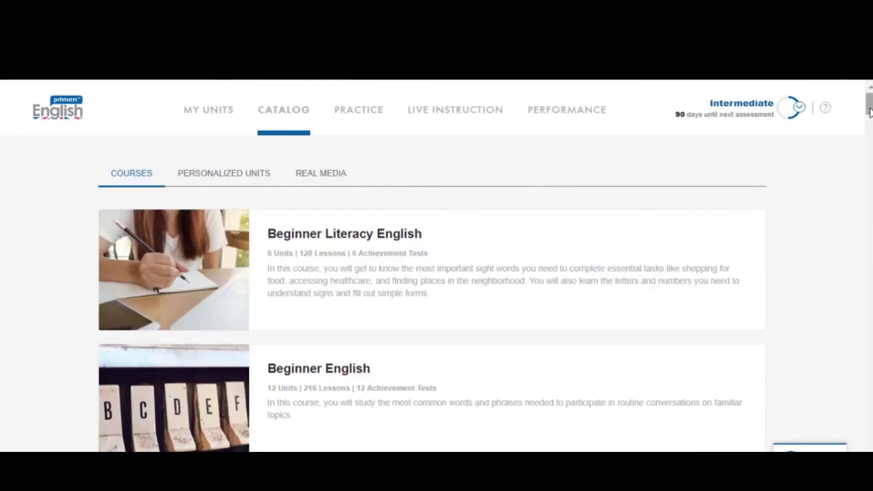
pyautogui.moveTo(869, 111)
pyautogui.mouseDown()
pyautogui.moveTo(869, 438)
pyautogui.moveTo(869, 104)
pyautogui.mouseUp()
pyautogui.click(285, 148)
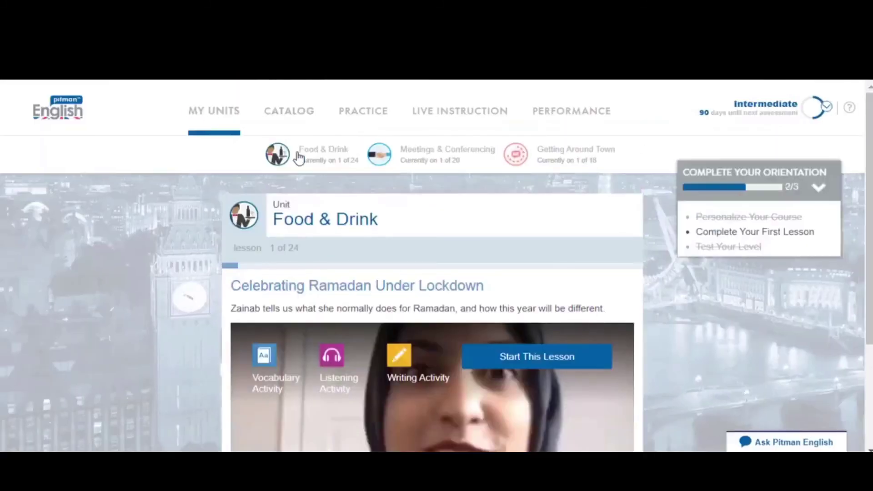